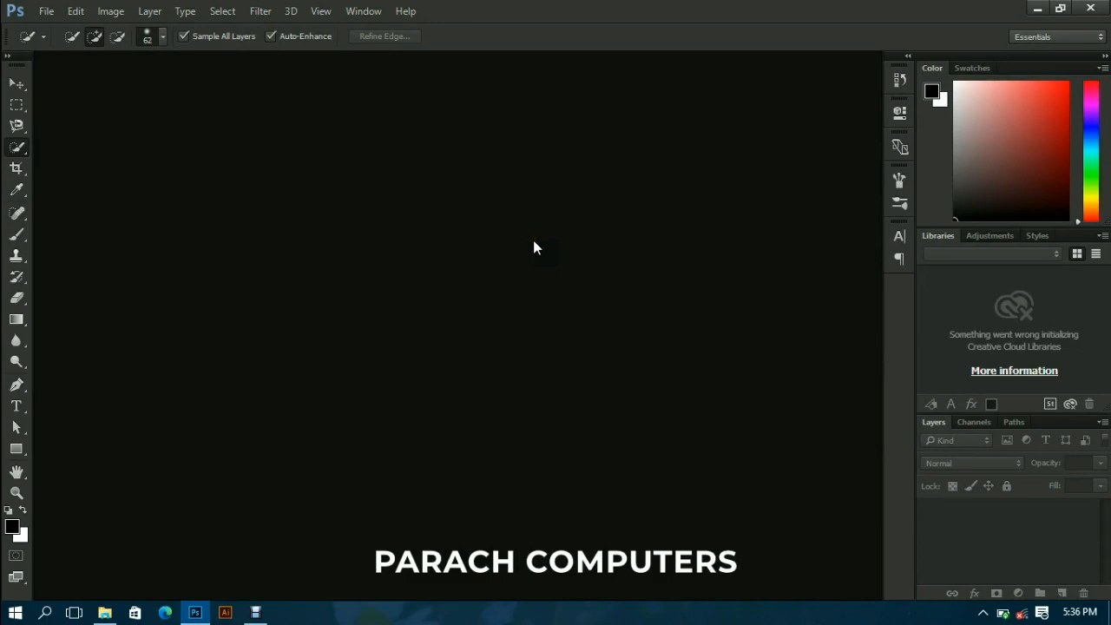
# - Open the image "Making selections in photoshop" from the Tutorial images folder and unlock its Background layer
pyautogui.click(46, 10)
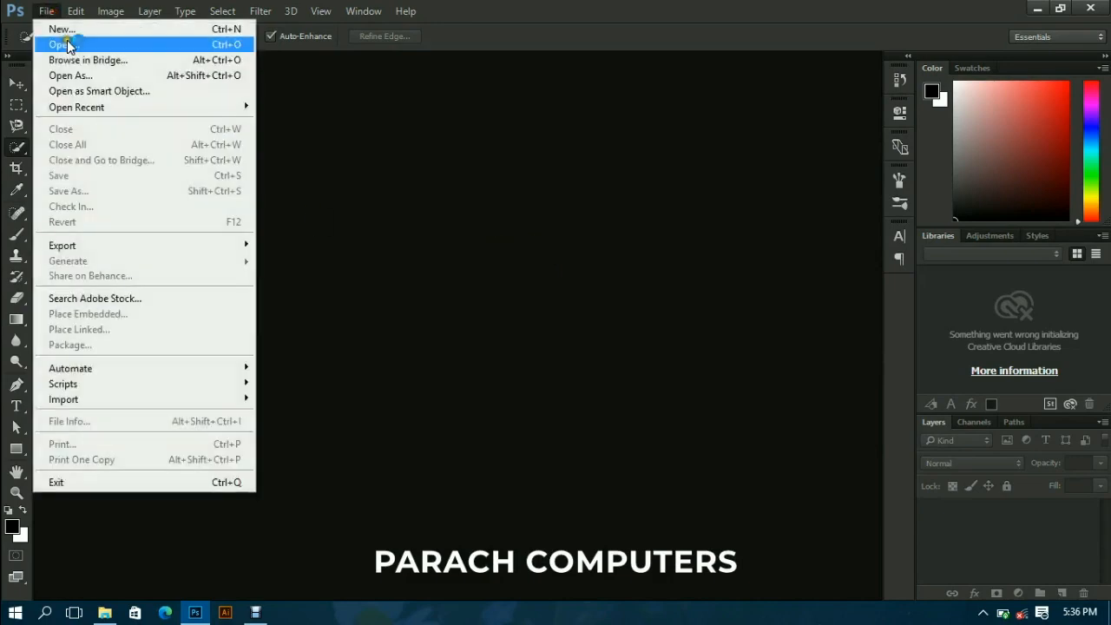
pyautogui.click(74, 45)
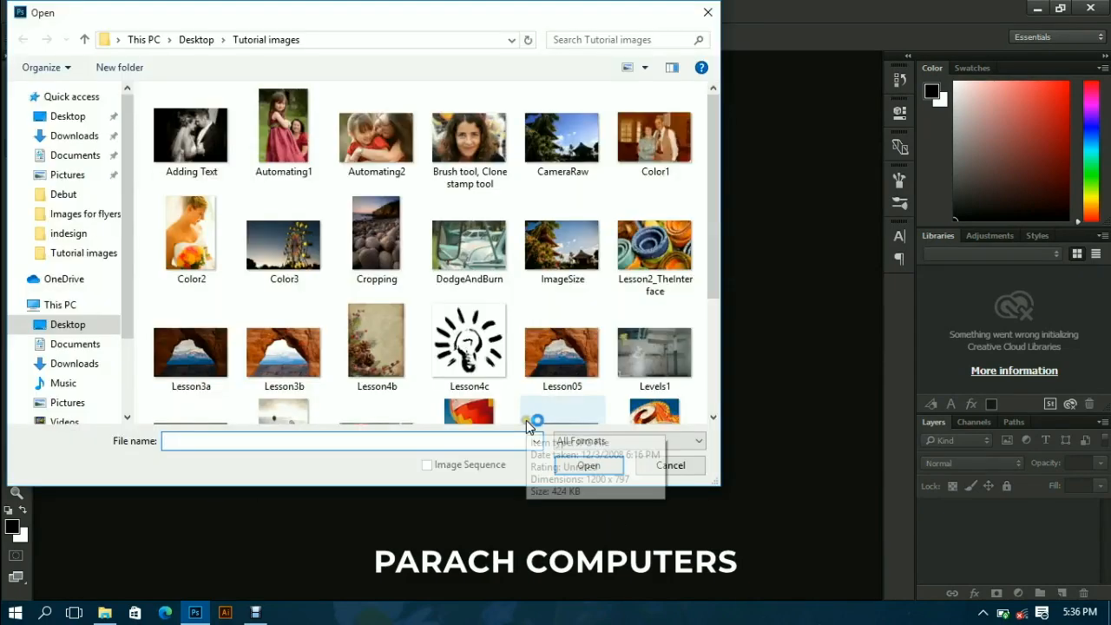
pyautogui.moveTo(712, 178); pyautogui.dragTo(706, 261)
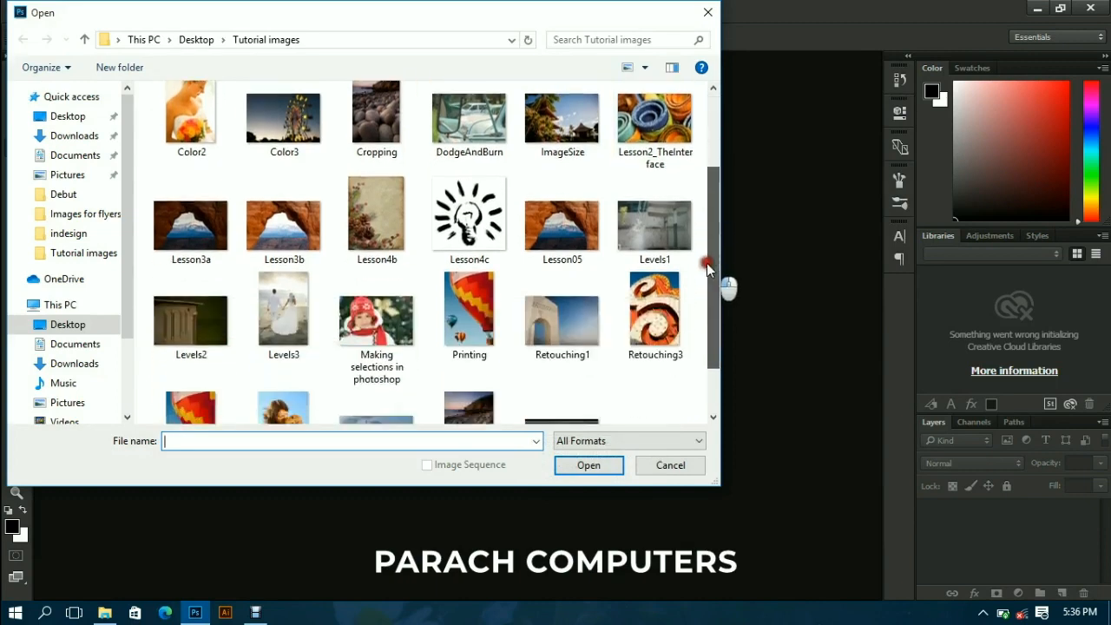
pyautogui.click(408, 309)
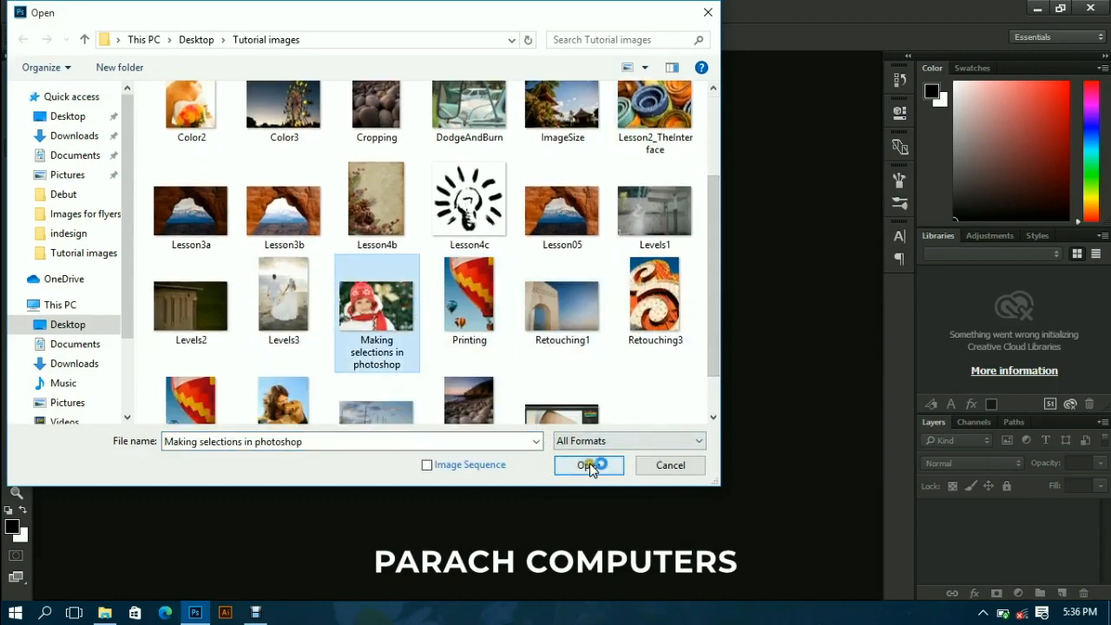
pyautogui.click(591, 464)
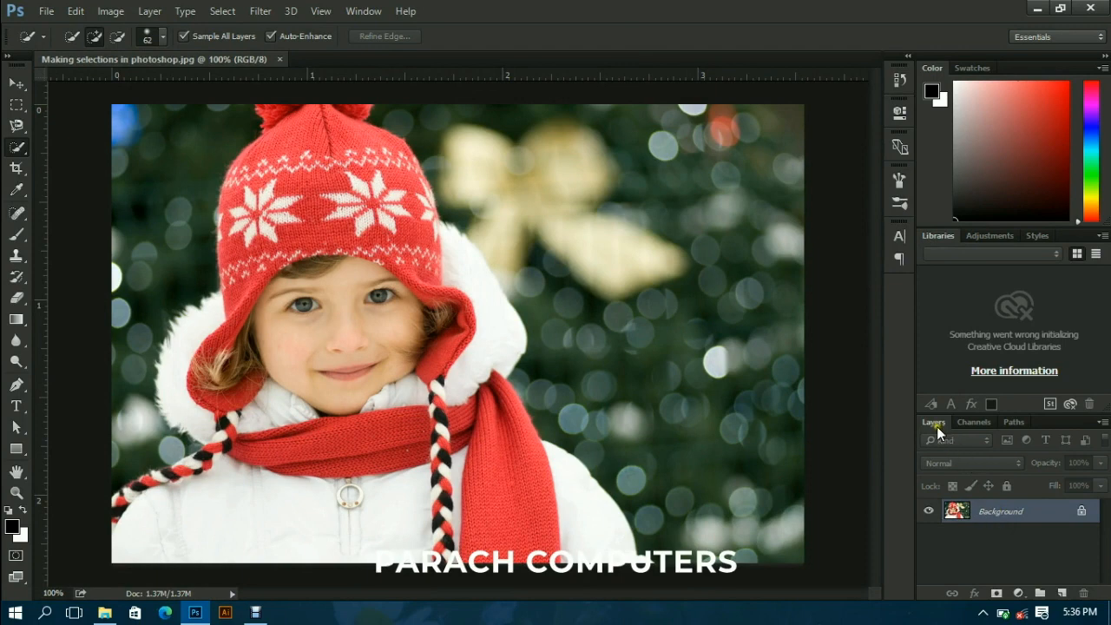
pyautogui.click(1080, 514)
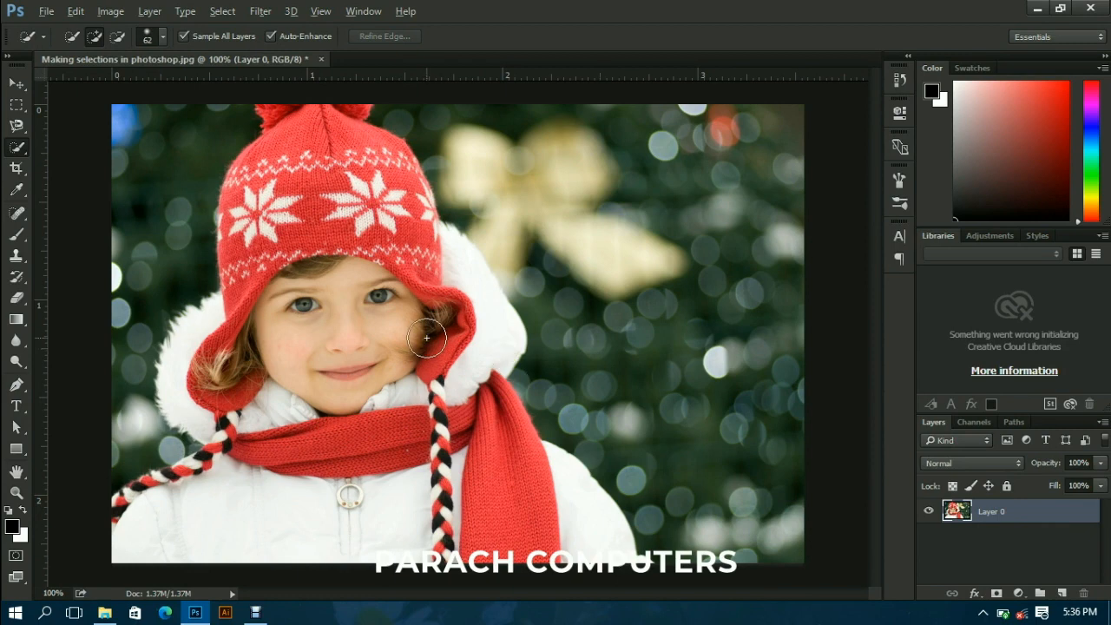
# - Select the girl with her hat, scarf and coat using the Quick Selection Tool with an 81 px brush
pyautogui.scroll(-1, 366, 313)
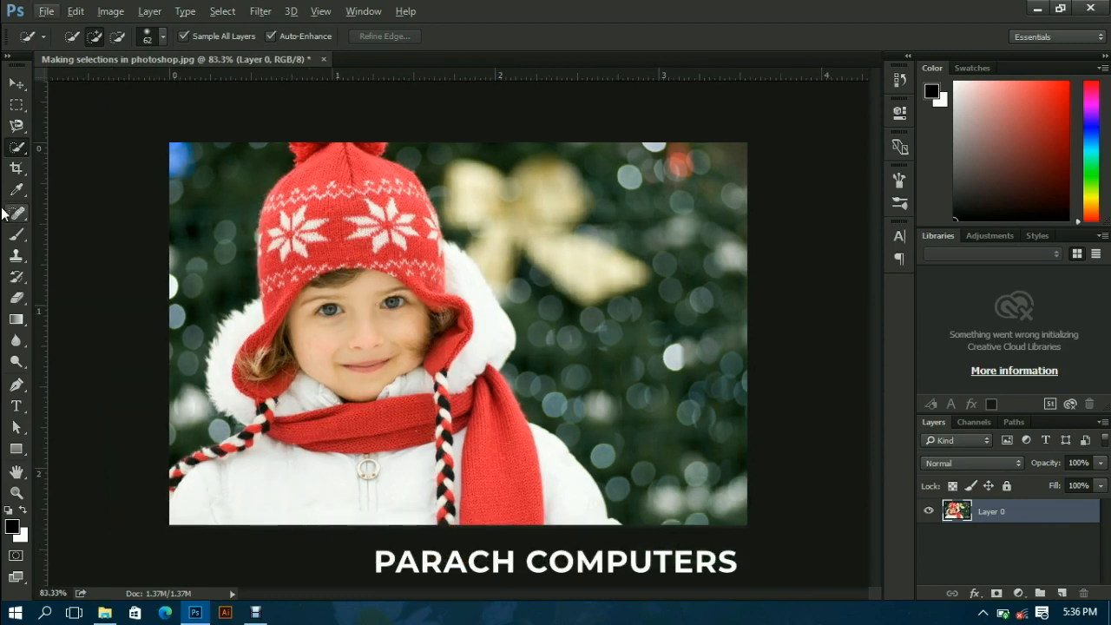
pyautogui.rightClick(20, 151)
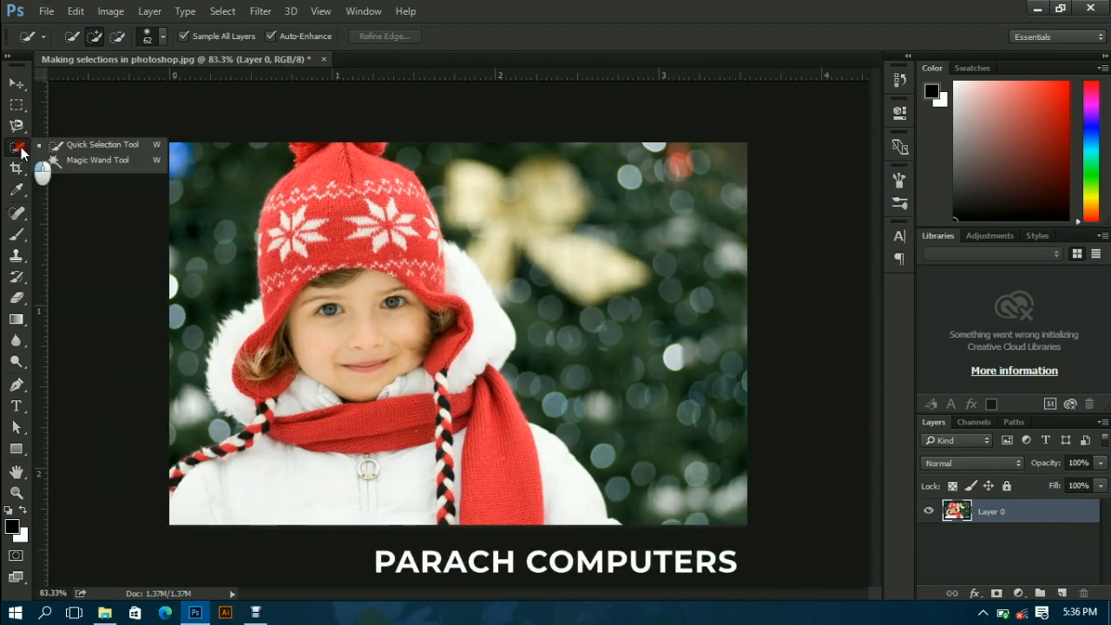
pyautogui.click(98, 144)
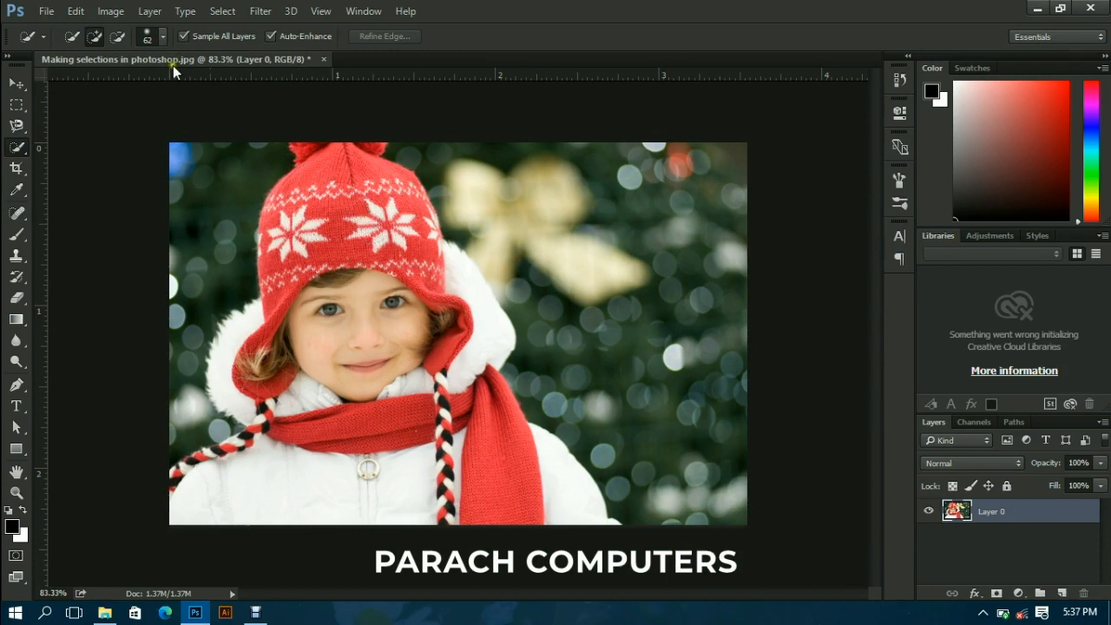
pyautogui.click(162, 38)
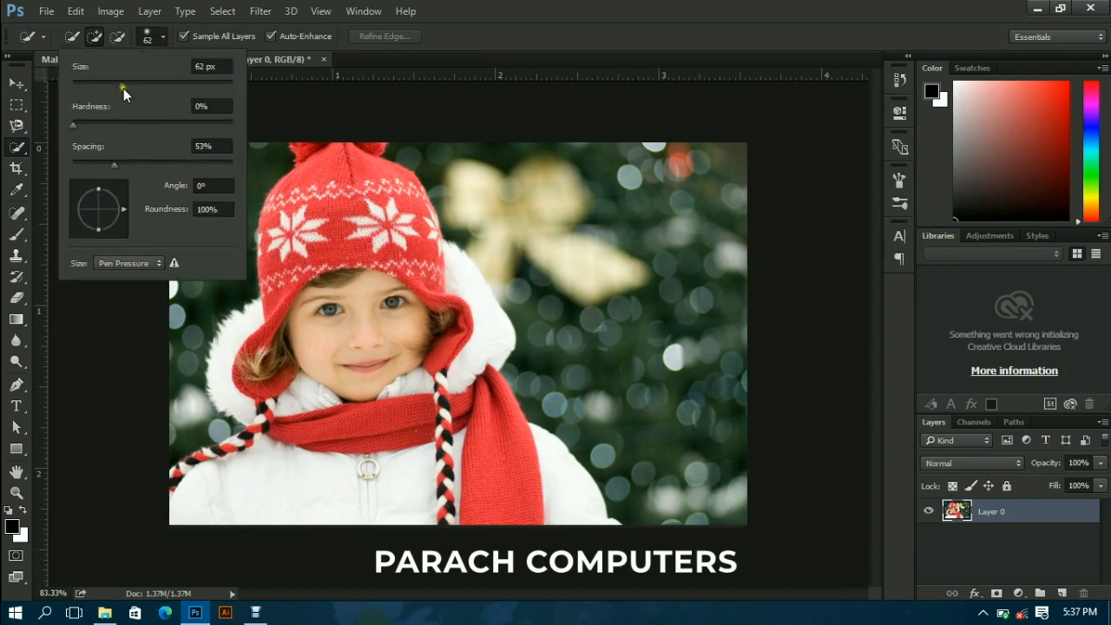
pyautogui.moveTo(121, 86); pyautogui.dragTo(136, 85)
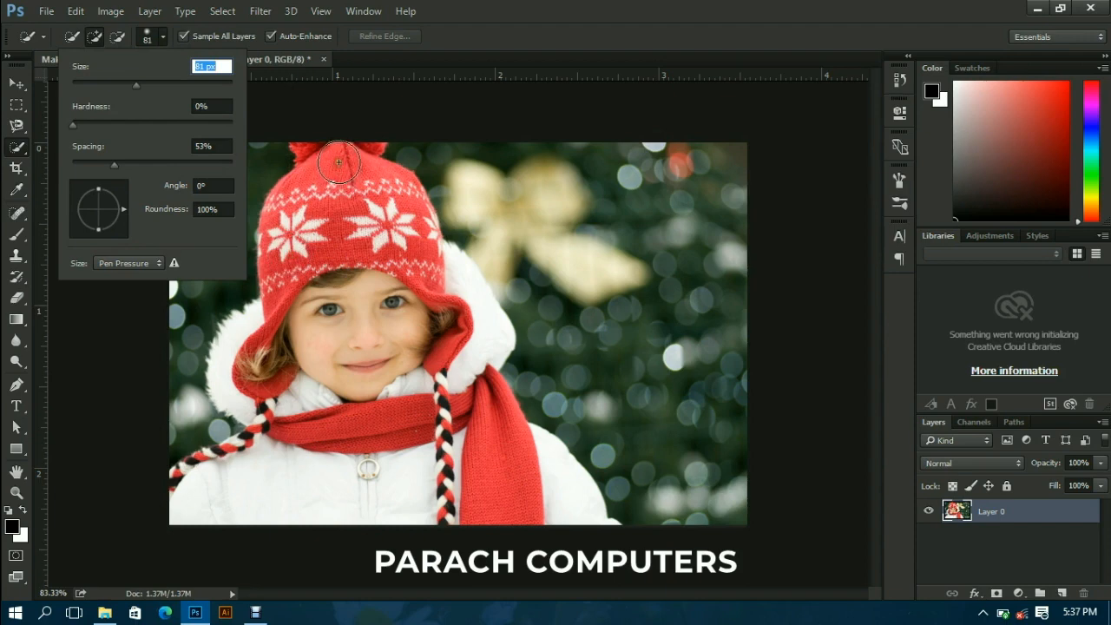
pyautogui.moveTo(339, 163)
pyautogui.mouseDown()
pyautogui.moveTo(330, 227)
pyautogui.moveTo(301, 236)
pyautogui.moveTo(294, 218)
pyautogui.moveTo(287, 336)
pyautogui.moveTo(251, 341)
pyautogui.moveTo(247, 356)
pyautogui.moveTo(295, 375)
pyautogui.moveTo(388, 278)
pyautogui.moveTo(420, 274)
pyautogui.moveTo(455, 310)
pyautogui.moveTo(439, 385)
pyautogui.moveTo(469, 415)
pyautogui.moveTo(472, 399)
pyautogui.moveTo(543, 471)
pyautogui.moveTo(463, 464)
pyautogui.moveTo(397, 397)
pyautogui.moveTo(345, 475)
pyautogui.moveTo(326, 482)
pyautogui.moveTo(309, 465)
pyautogui.moveTo(273, 461)
pyautogui.moveTo(275, 449)
pyautogui.moveTo(210, 474)
pyautogui.mouseUp()
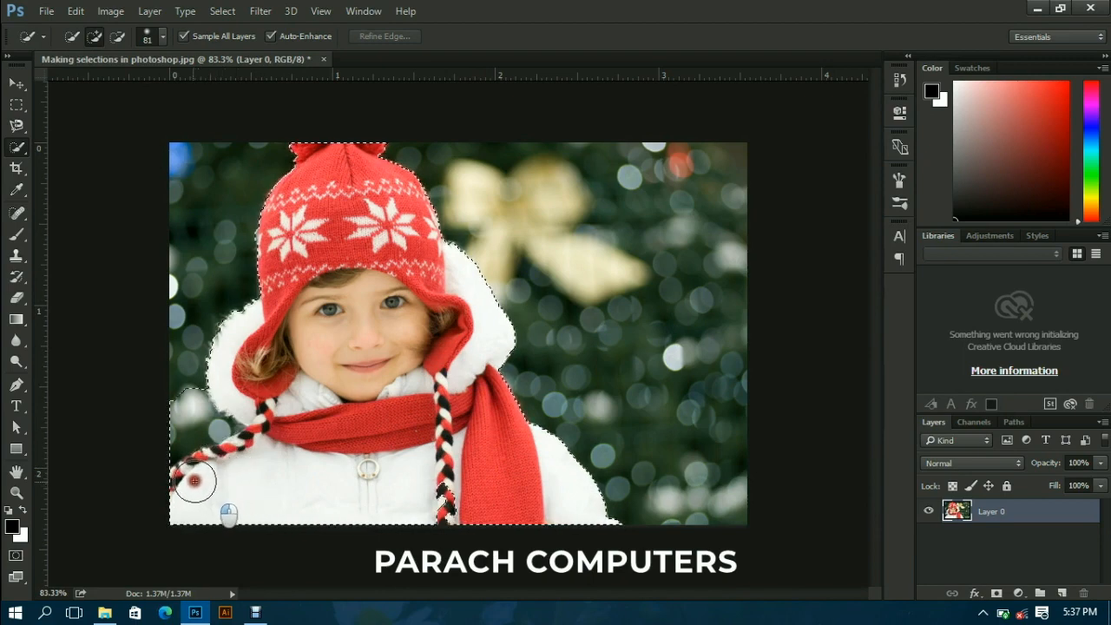
pyautogui.moveTo(228, 482); pyautogui.dragTo(226, 495)
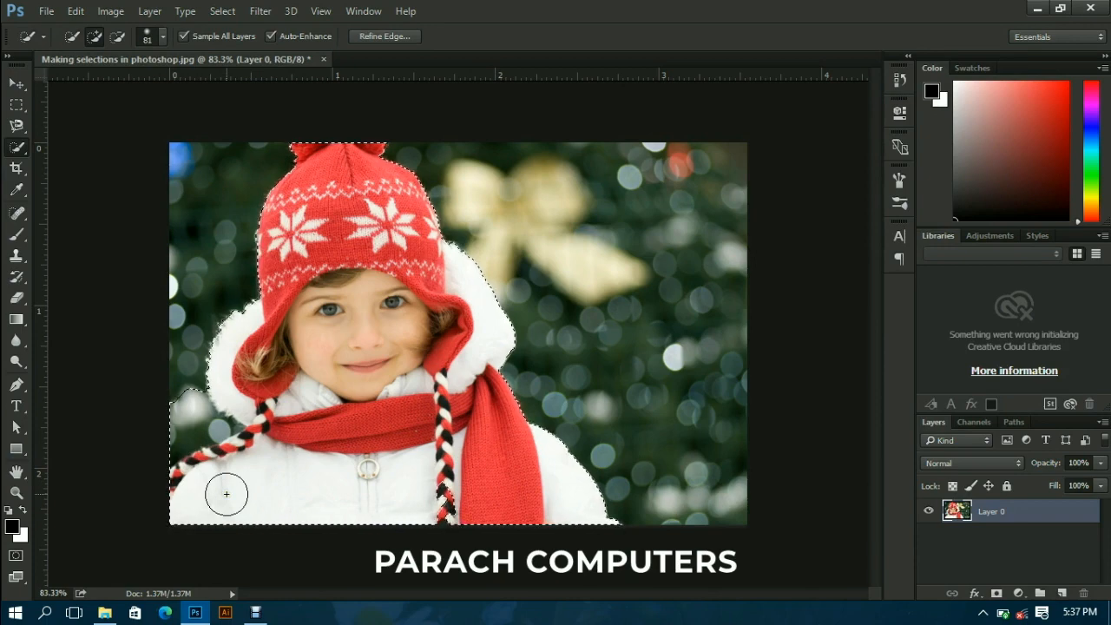
# - Subtract the stray background patch above the slanting braid from the selection, keeping the hood's white fur selected
pyautogui.click(183, 414)
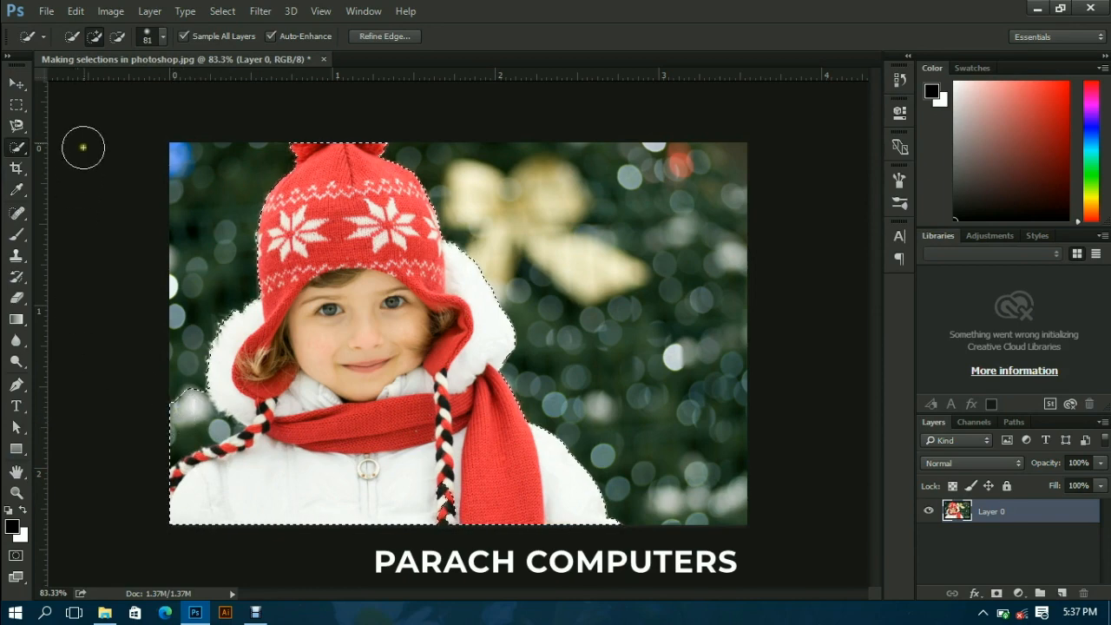
pyautogui.click(117, 38)
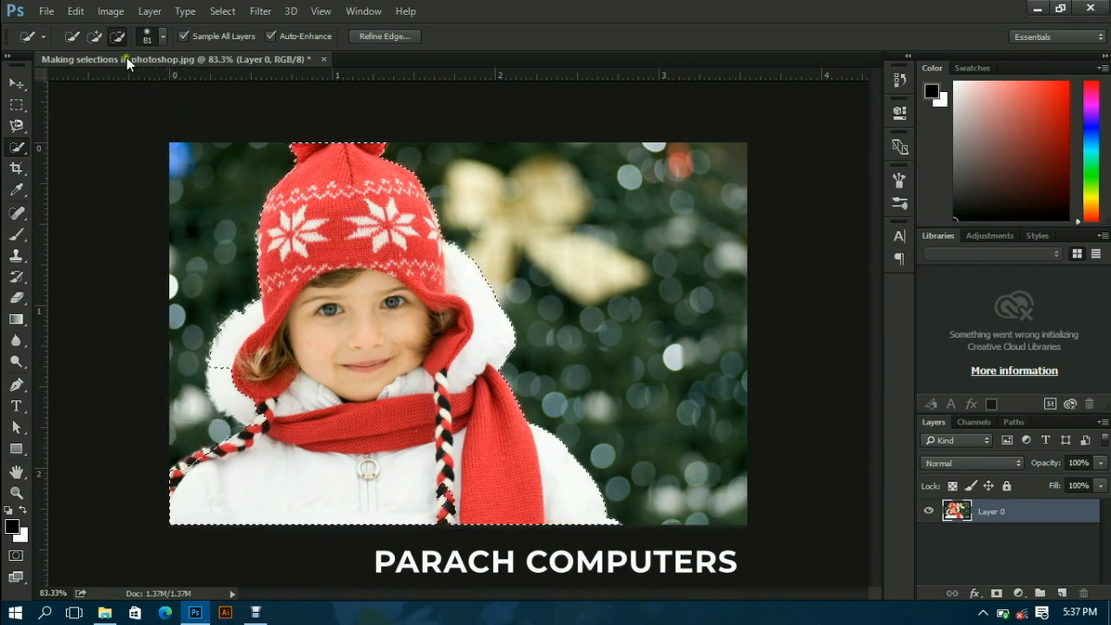
pyautogui.click(95, 37)
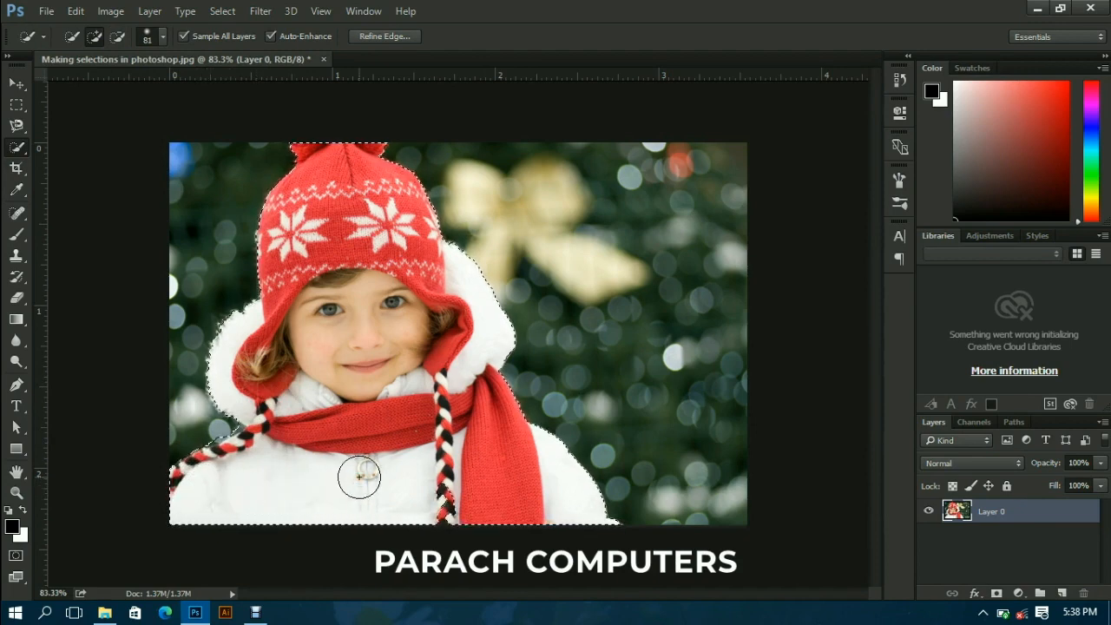
# - Refine the selection edge with Smart Radius on, radius 5.8 px, shift edge -40% and contrast 9%
pyautogui.click(385, 36)
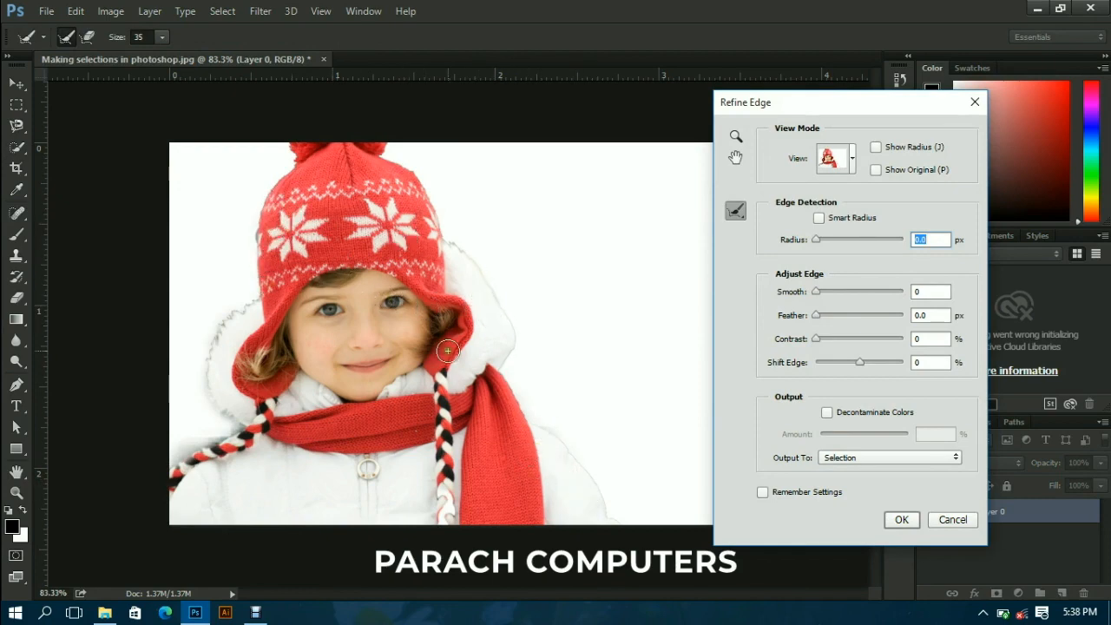
pyautogui.click(818, 220)
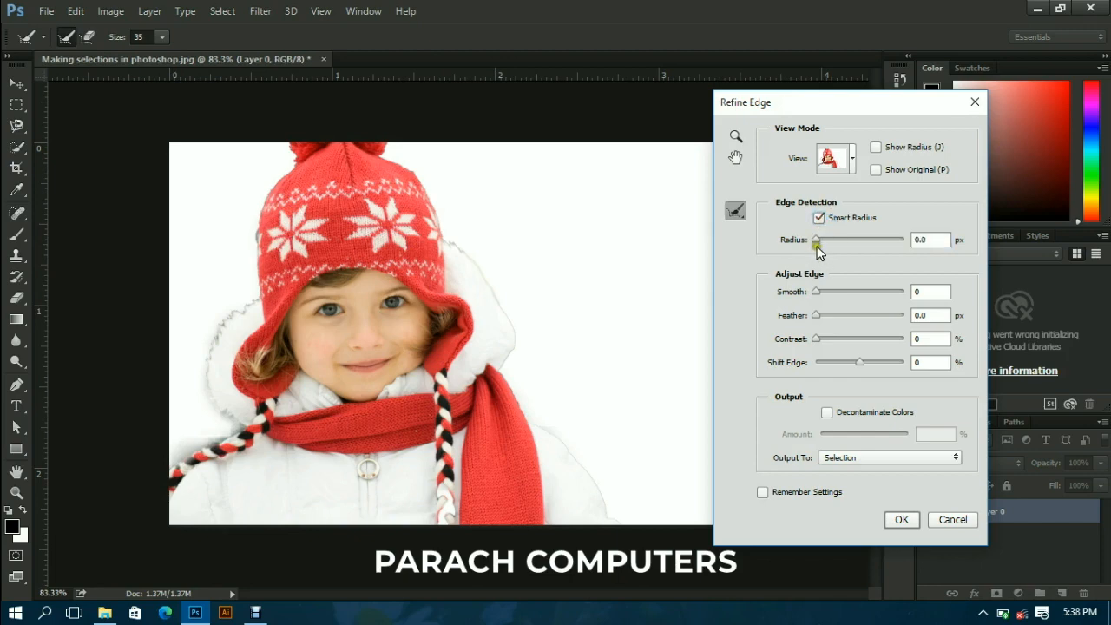
pyautogui.moveTo(815, 244); pyautogui.dragTo(832, 247)
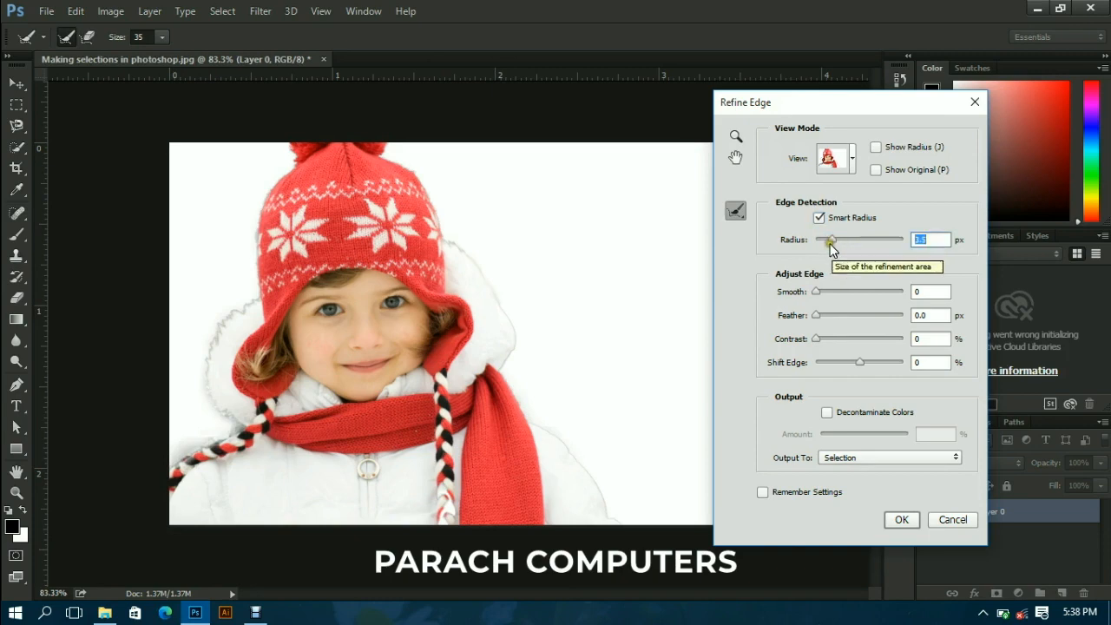
pyautogui.moveTo(830, 240); pyautogui.dragTo(840, 243)
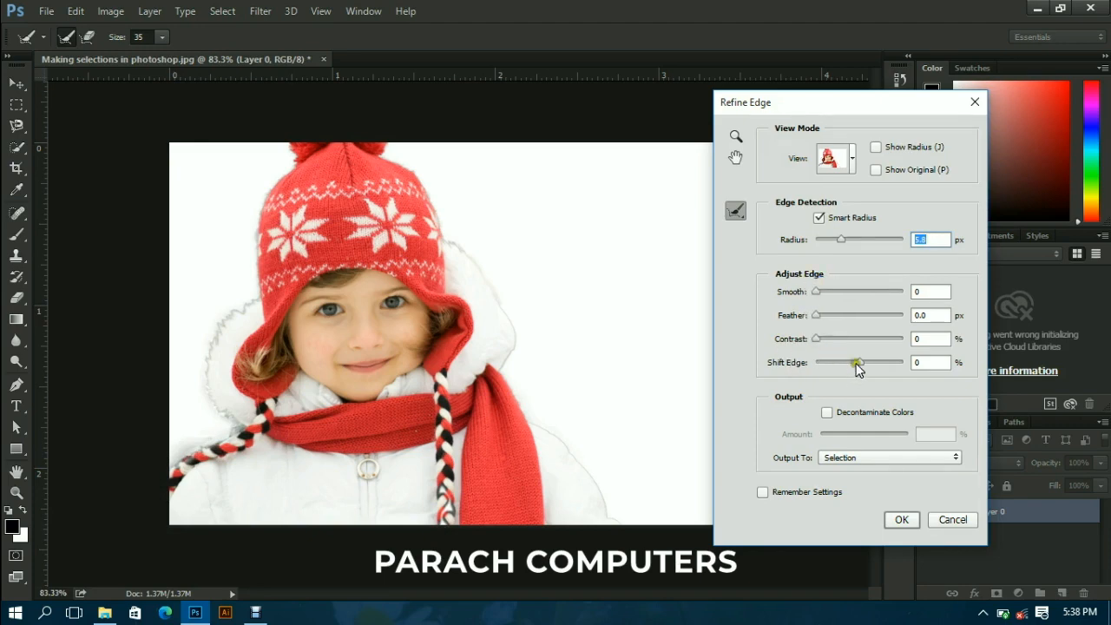
pyautogui.moveTo(860, 368); pyautogui.dragTo(840, 363)
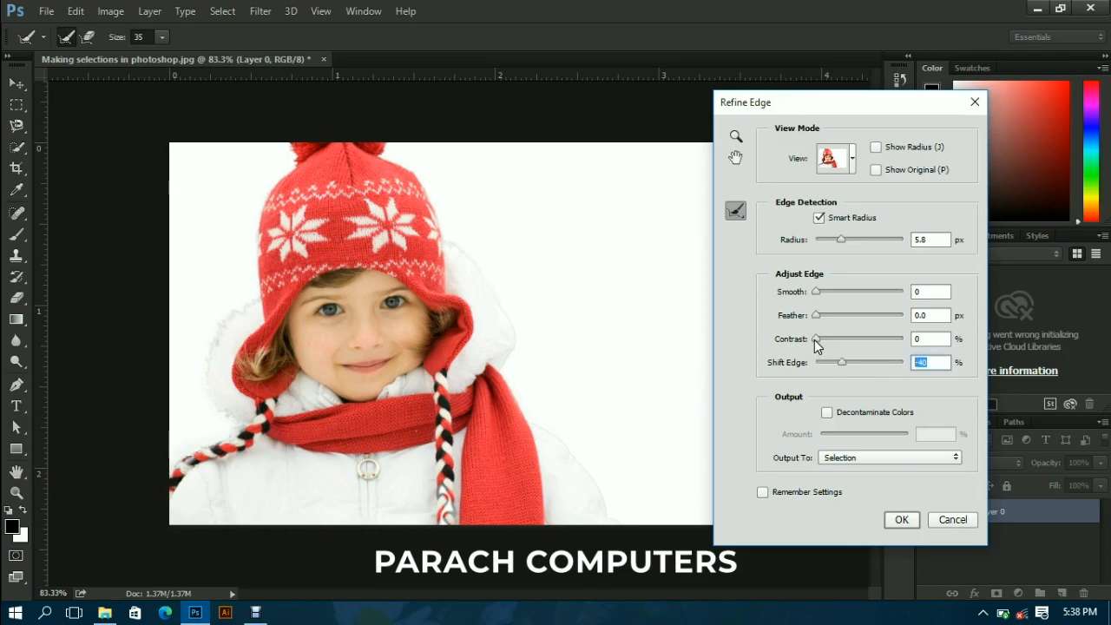
pyautogui.click(816, 339)
# - Output the refined selection to a New Layer with Layer Mask
pyautogui.click(905, 459)
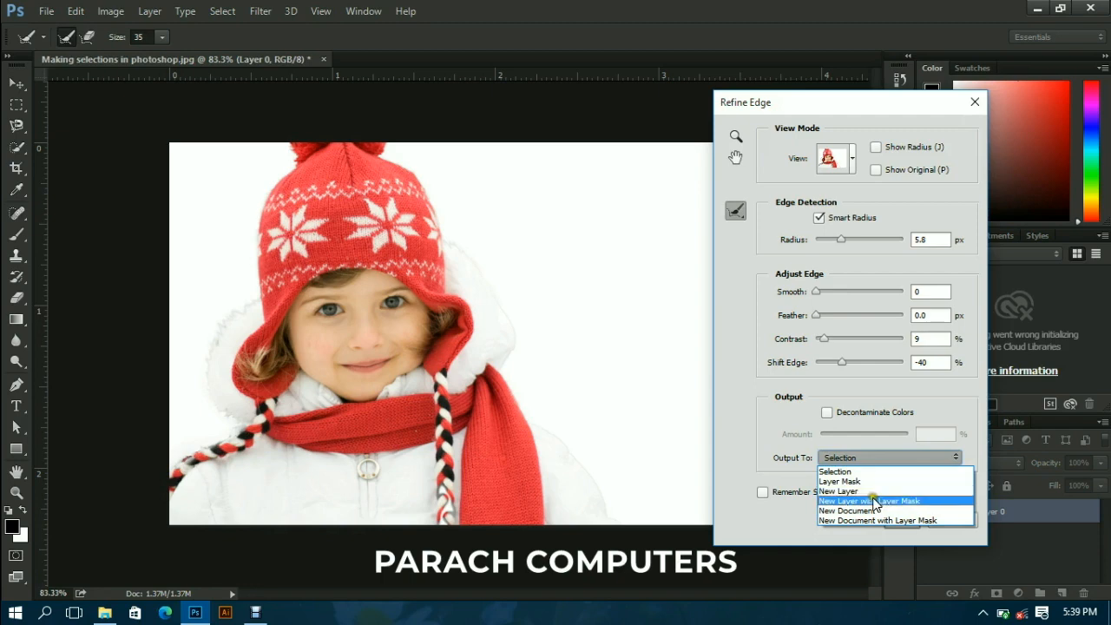
pyautogui.click(922, 503)
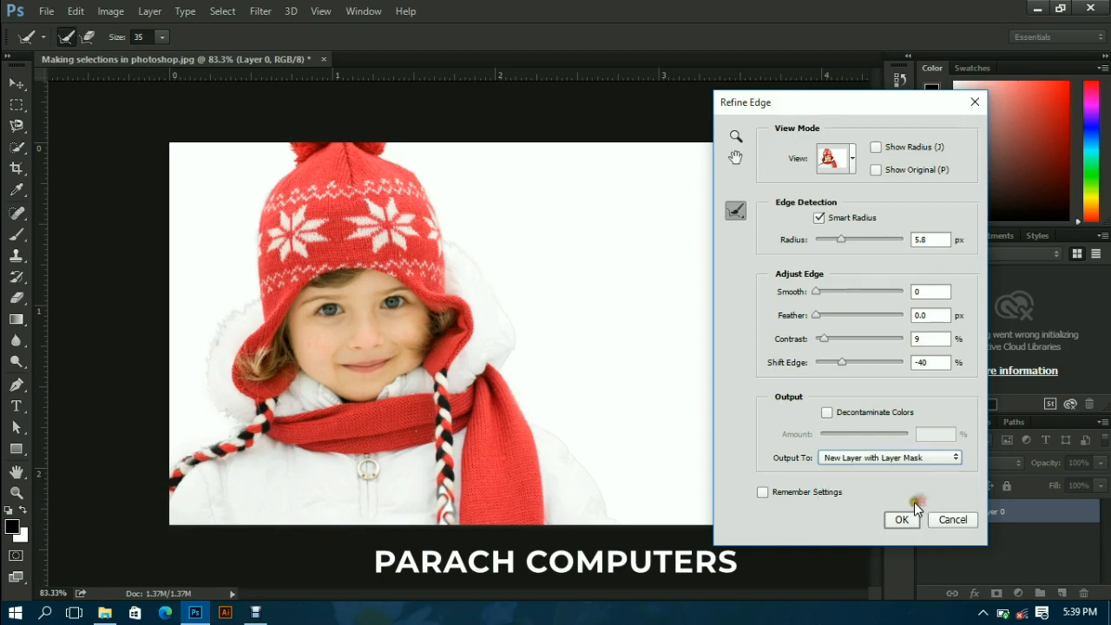
pyautogui.click(899, 518)
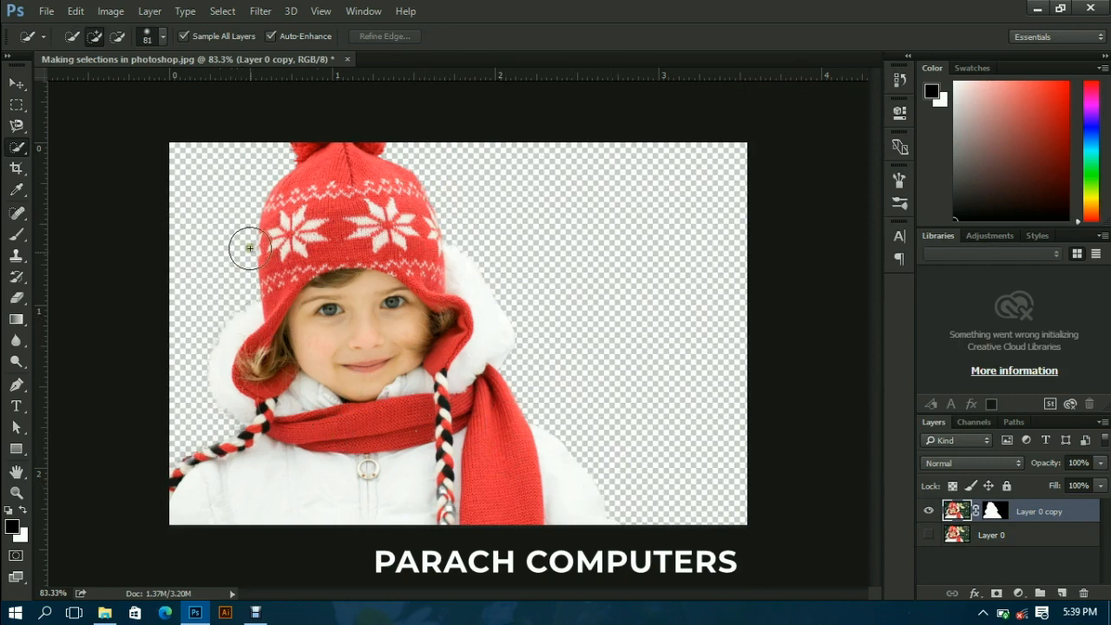
# - Remove the layer mask from Layer 0 copy, applying it to the layer
pyautogui.scroll(6, 276, 286)
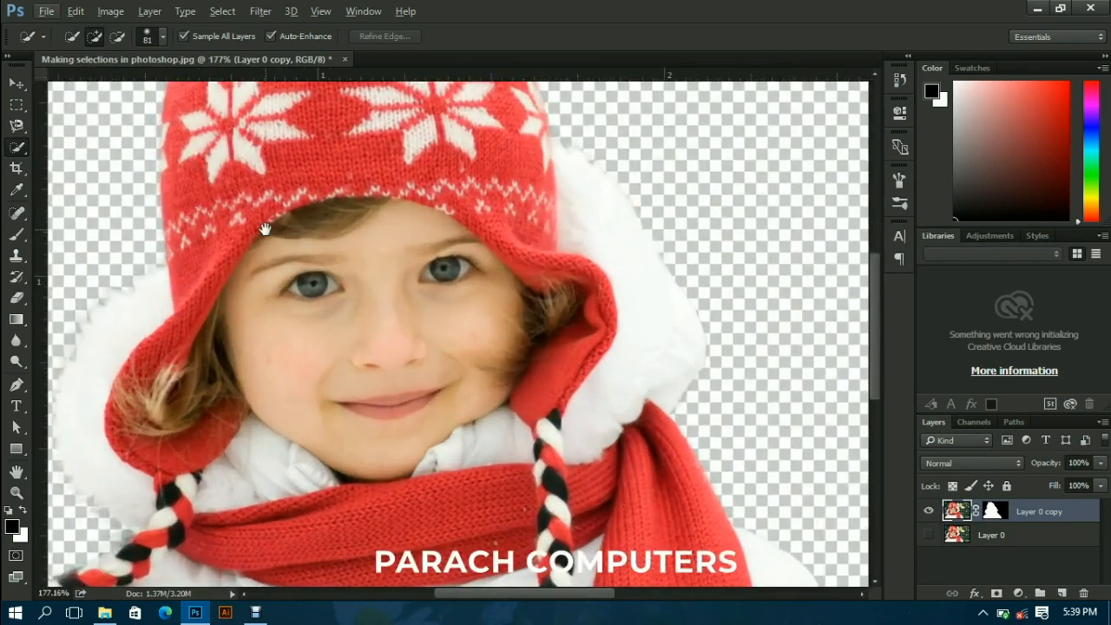
pyautogui.moveTo(264, 230); pyautogui.dragTo(371, 322)
pyautogui.moveTo(391, 451); pyautogui.dragTo(367, 217)
pyautogui.moveTo(319, 448)
pyautogui.mouseDown()
pyautogui.moveTo(273, 367)
pyautogui.moveTo(385, 427)
pyautogui.mouseUp()
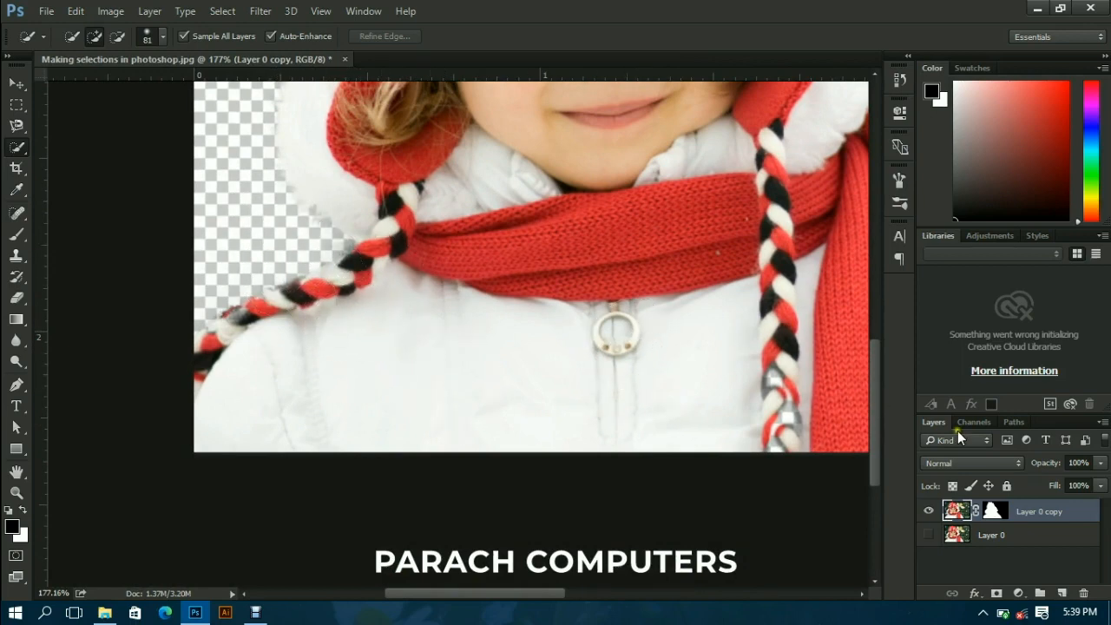
pyautogui.click(994, 514)
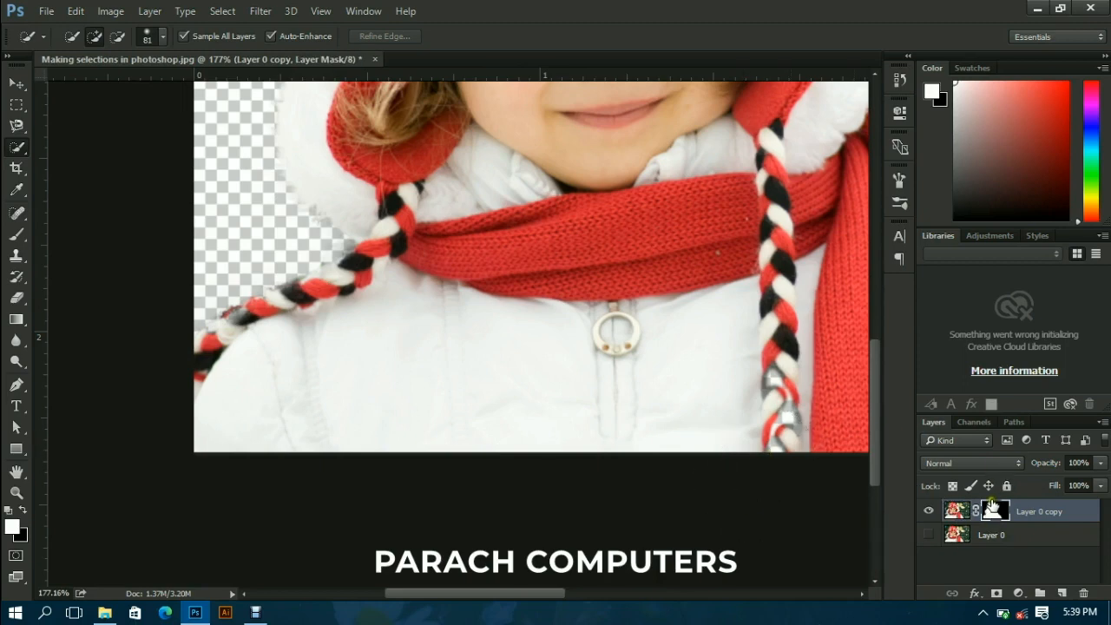
pyautogui.moveTo(1070, 557); pyautogui.dragTo(1078, 597)
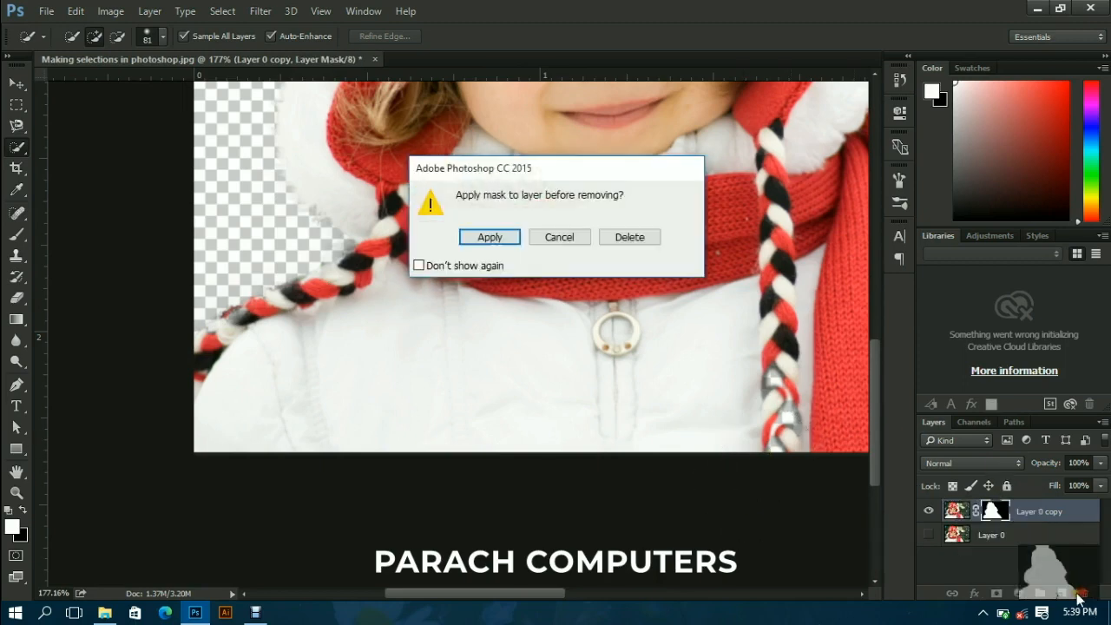
pyautogui.click(489, 237)
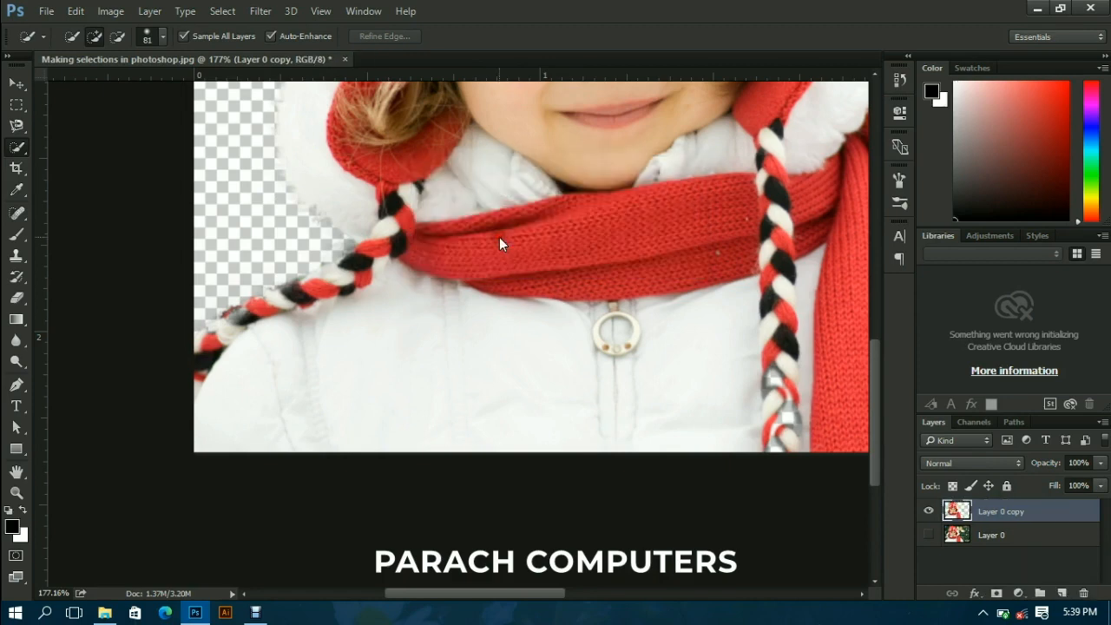
# - Erase the leftover background fringe above the slanting braid using the Eraser with a 32 px brush
pyautogui.moveTo(17, 298); pyautogui.dragTo(96, 299)
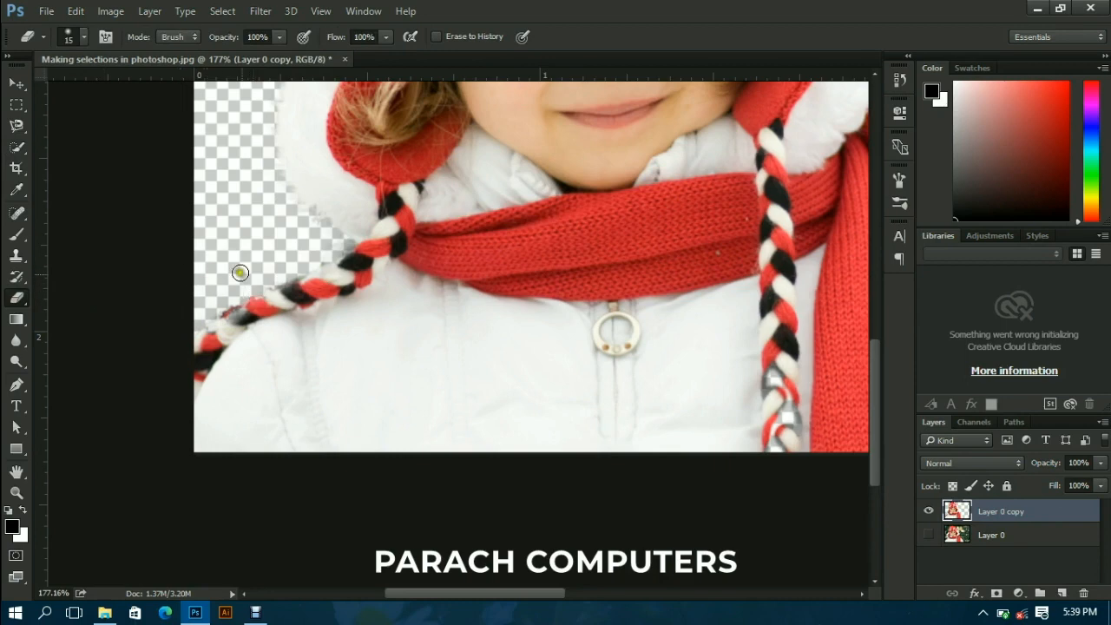
pyautogui.click(84, 36)
pyautogui.moveTo(94, 88); pyautogui.dragTo(106, 89)
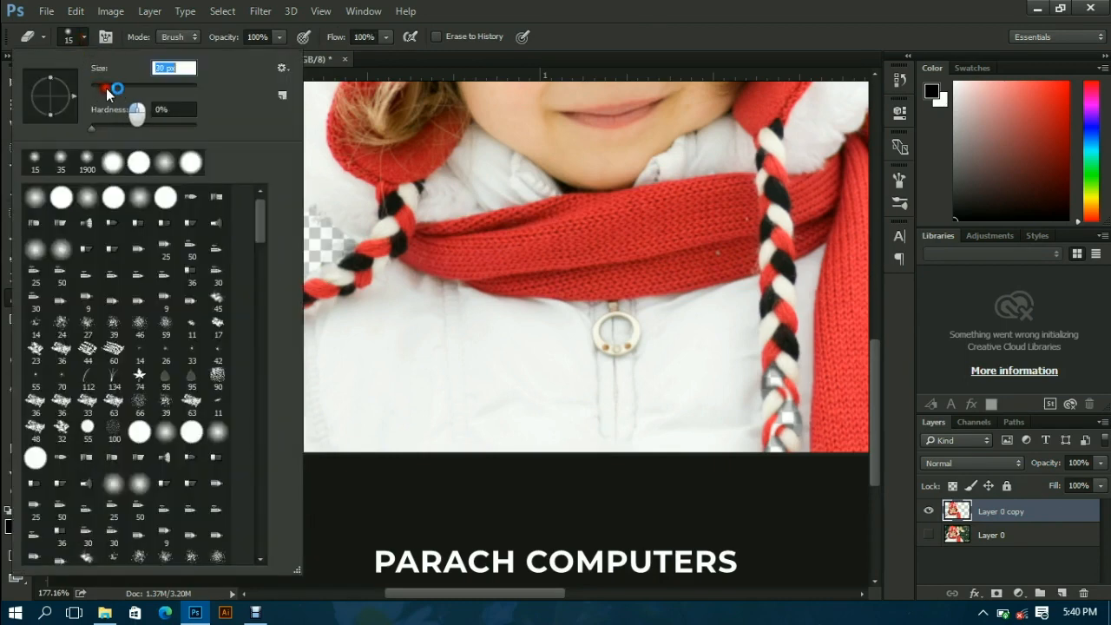
pyautogui.click(449, 536)
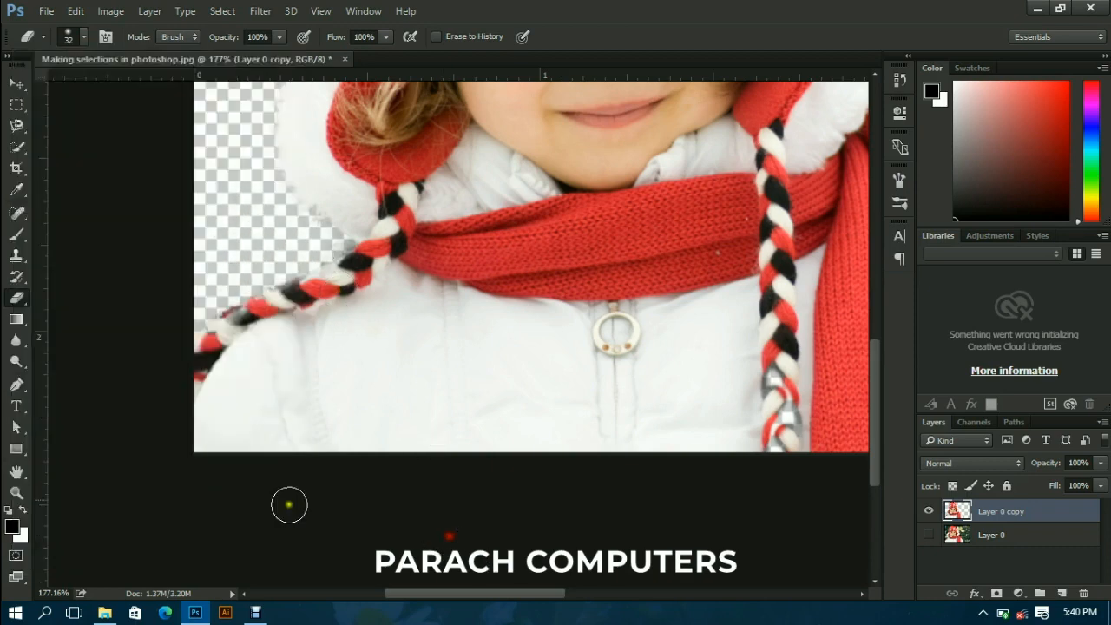
pyautogui.scroll(5, 251, 302)
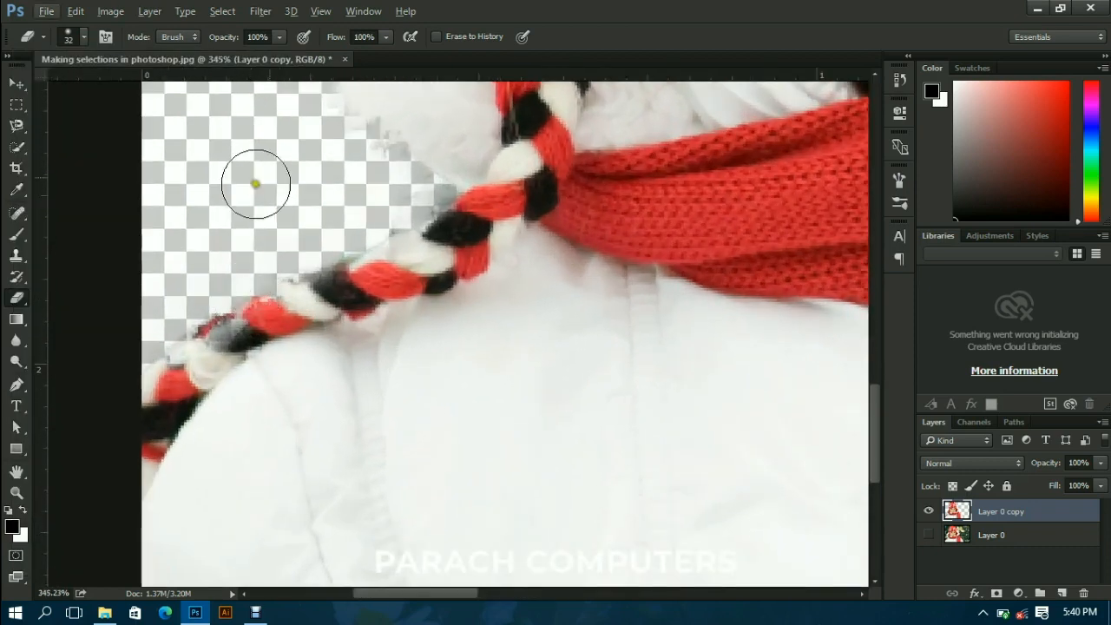
pyautogui.click(387, 194)
pyautogui.moveTo(387, 194); pyautogui.dragTo(225, 263)
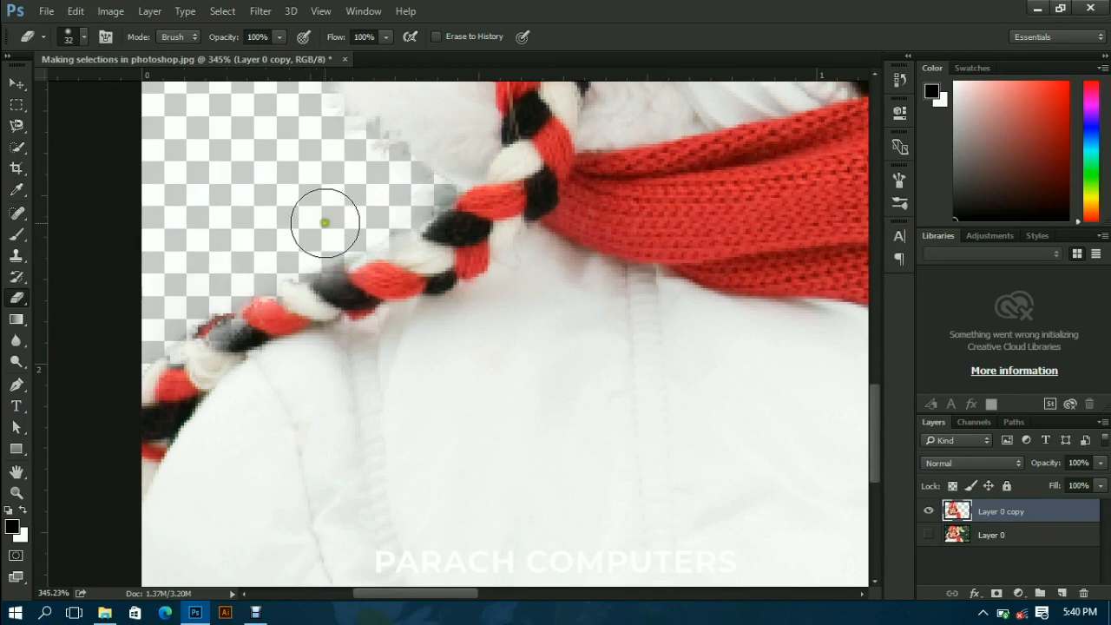
# - Move the cut-out girl sideways towards the middle of the canvas with the Move Tool
pyautogui.scroll(-4, 404, 330)
pyautogui.scroll(-3, 410, 339)
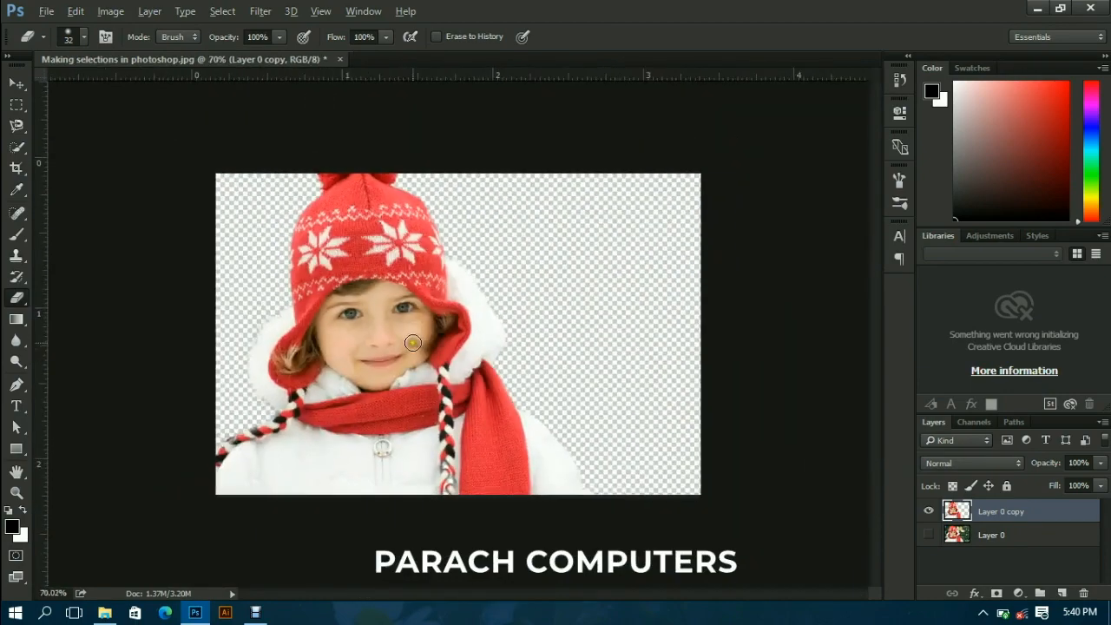
pyautogui.click(20, 85)
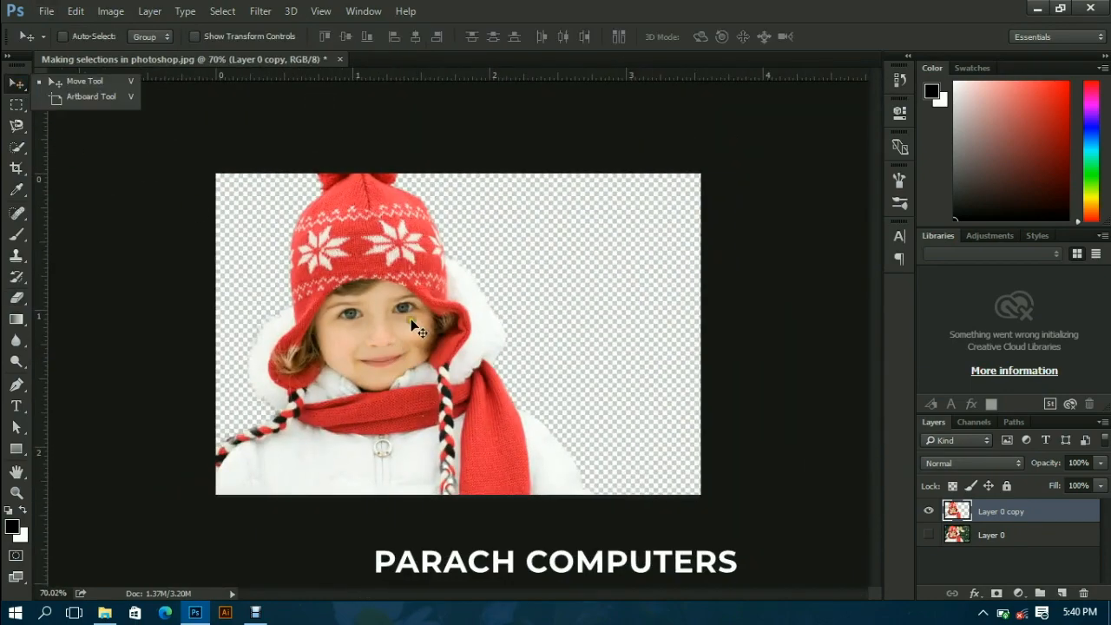
pyautogui.moveTo(385, 334); pyautogui.dragTo(430, 336)
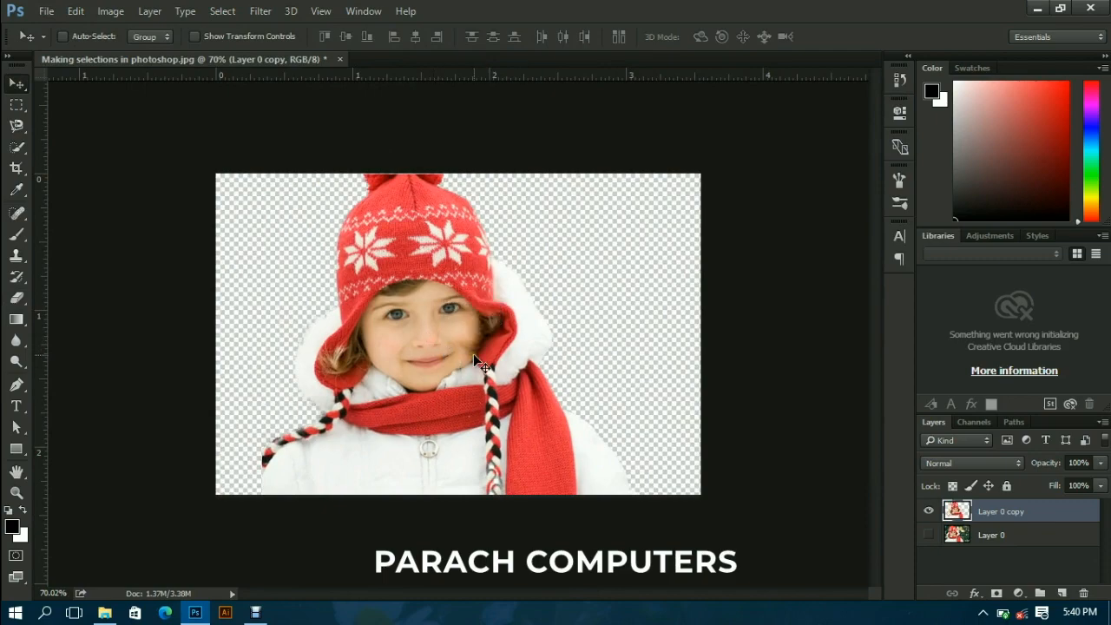